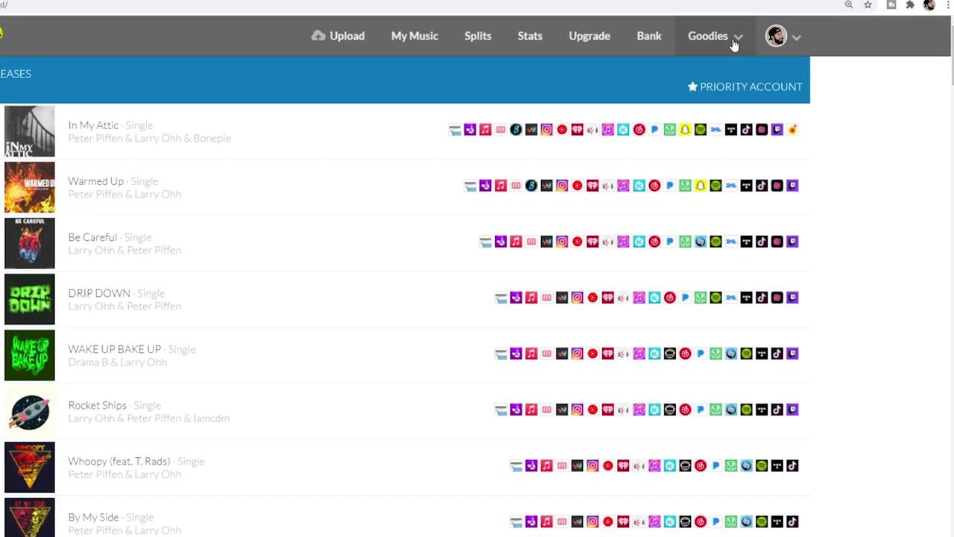
# - Generate DistroKid promo cards for the single 'Be Careful' and browse the Black, Frame and Billboard designs
pyautogui.click(742, 54)
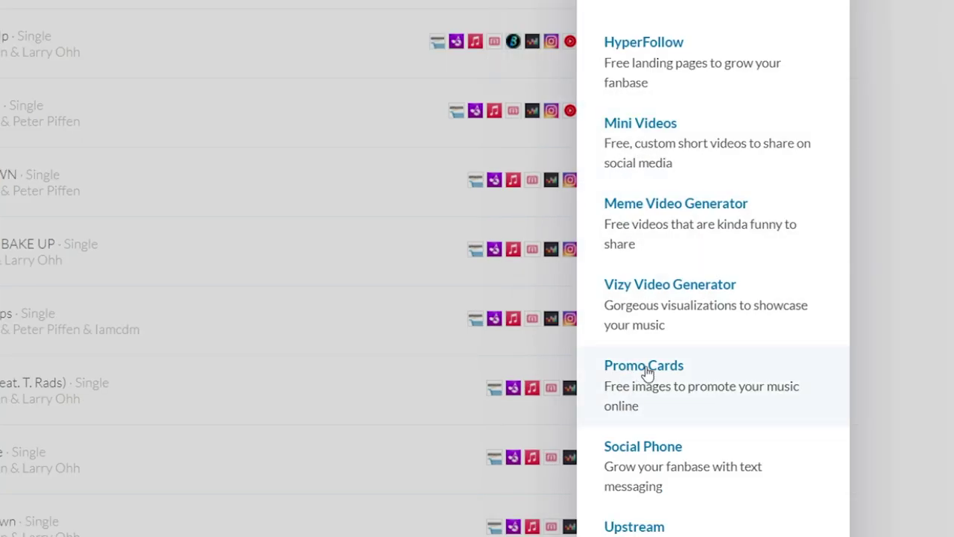
pyautogui.click(570, 357)
pyautogui.click(422, 42)
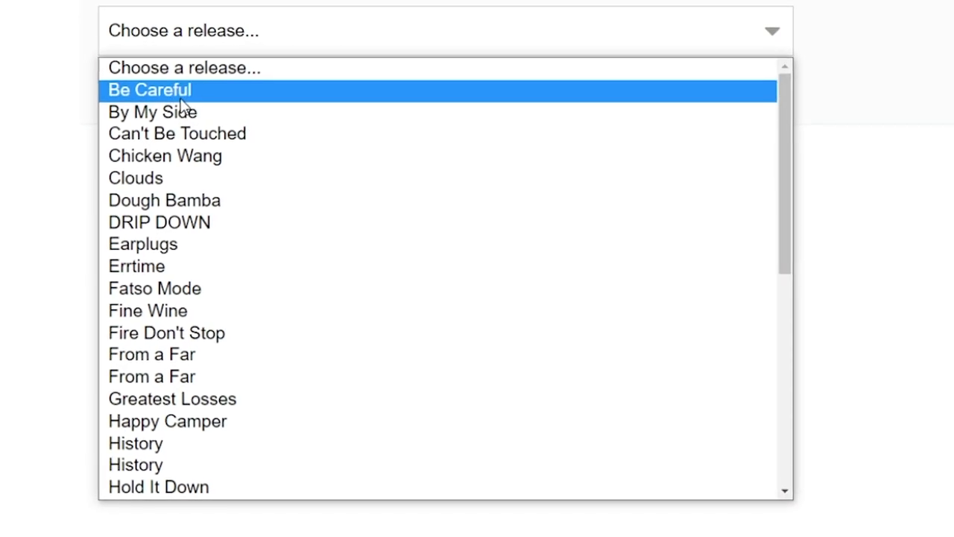
pyautogui.click(445, 91)
pyautogui.click(171, 107)
pyautogui.scroll(-3, 30, 213)
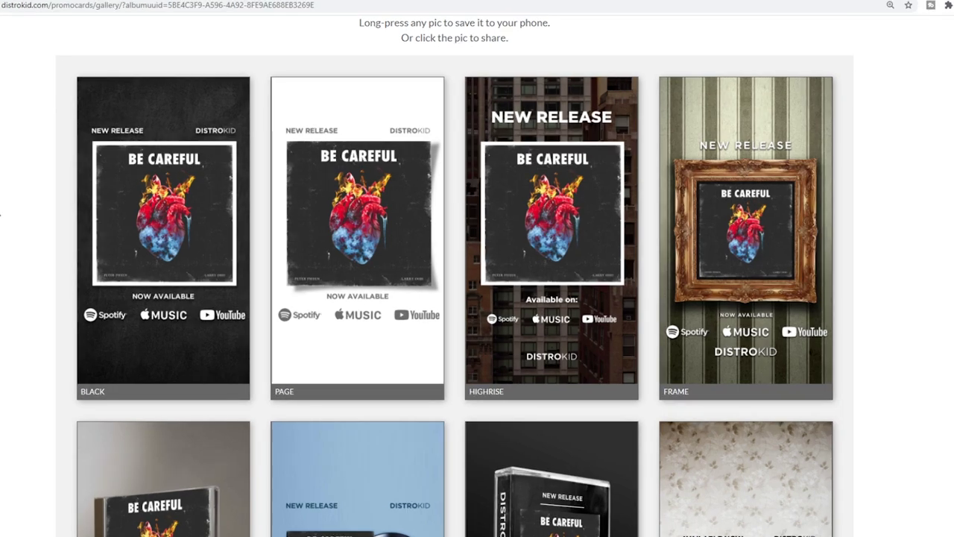
pyautogui.scroll(-3, 454, 298)
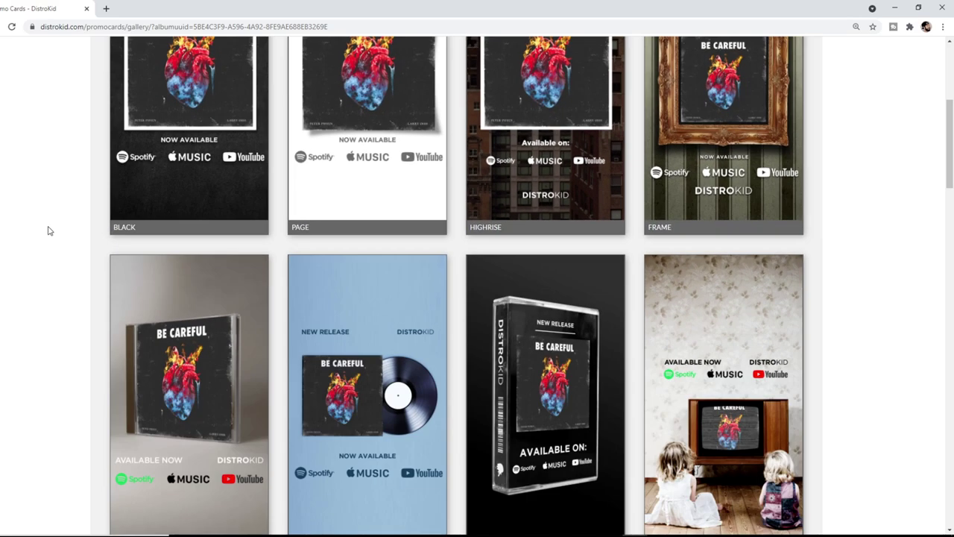
pyautogui.scroll(2, 47, 228)
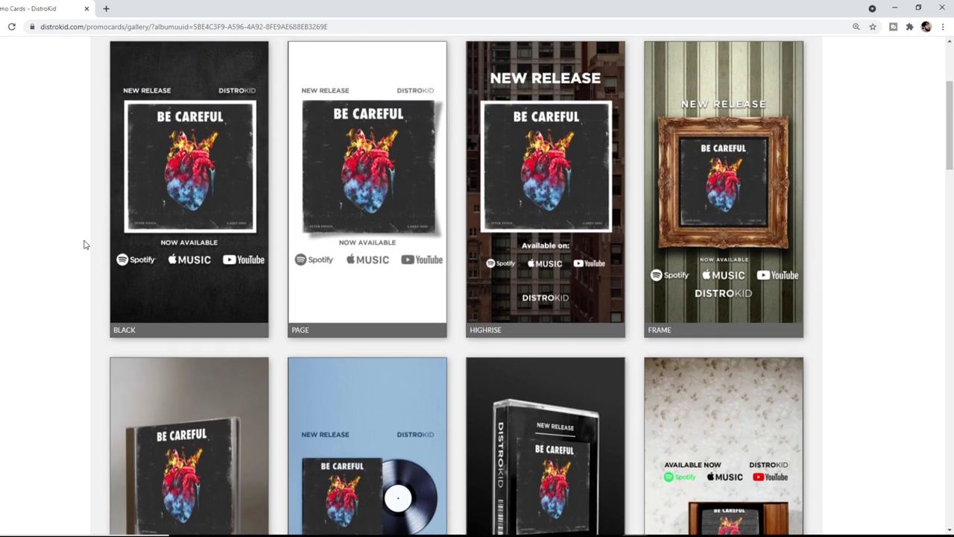
pyautogui.scroll(-10, 191, 187)
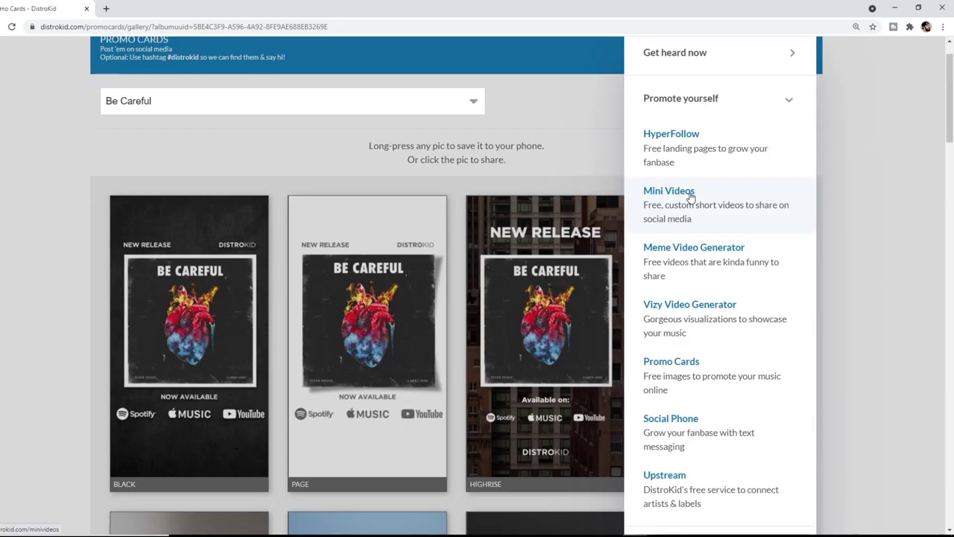
# - Scroll down the finished Clouds Mini Video page
pyautogui.scroll(-1, 59, 237)
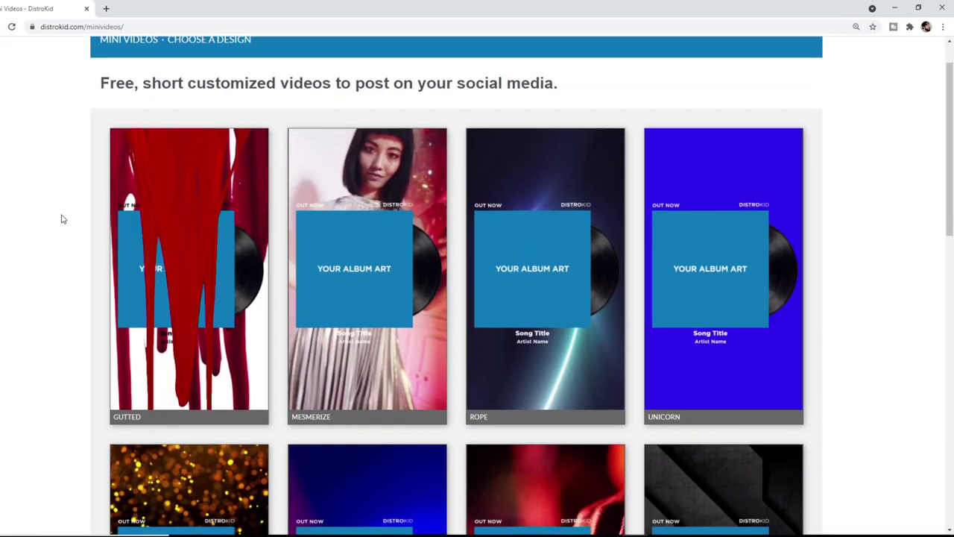
pyautogui.scroll(-1, 62, 218)
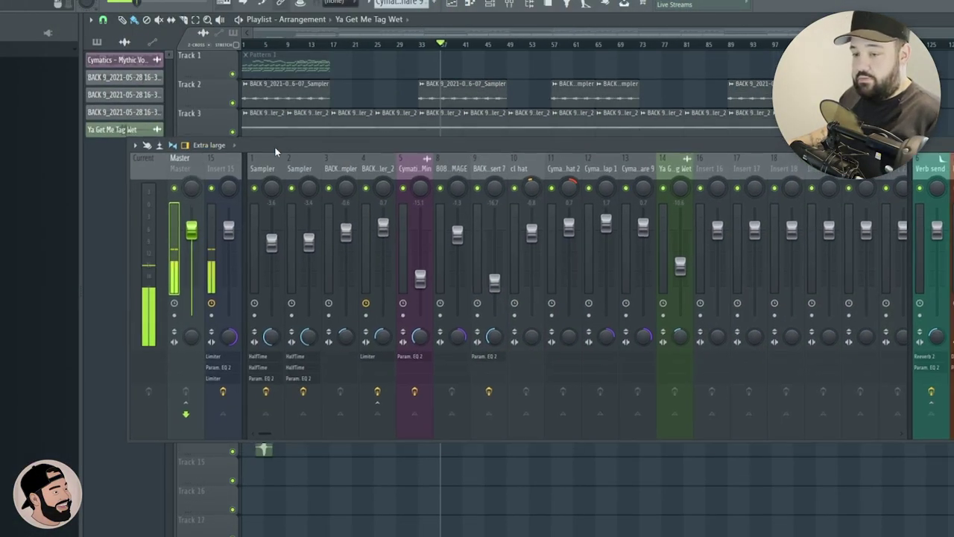
# - Move the mixer up over the playlist so the Master channel's empty effect slots show
pyautogui.moveTo(274, 146); pyautogui.dragTo(127, 127)
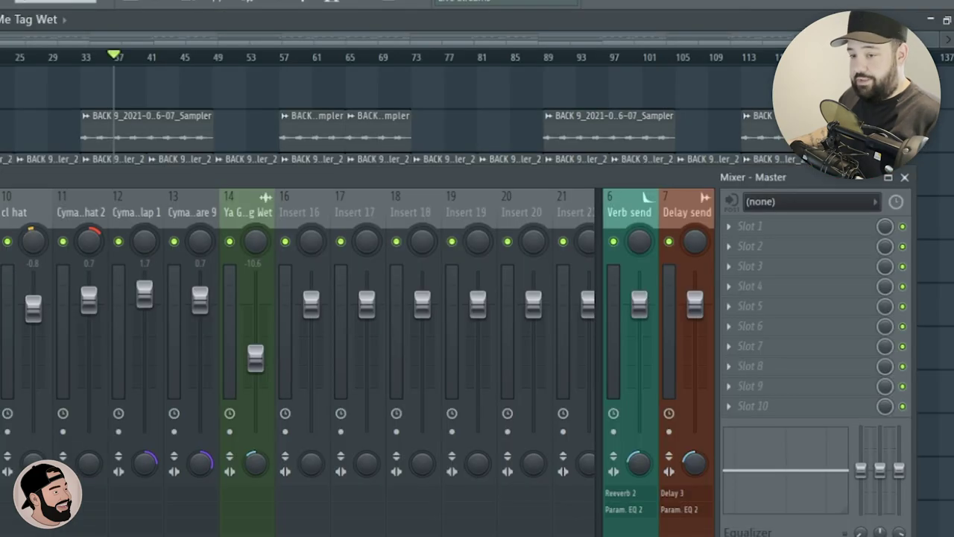
pyautogui.hscroll(-3, 522, 335)
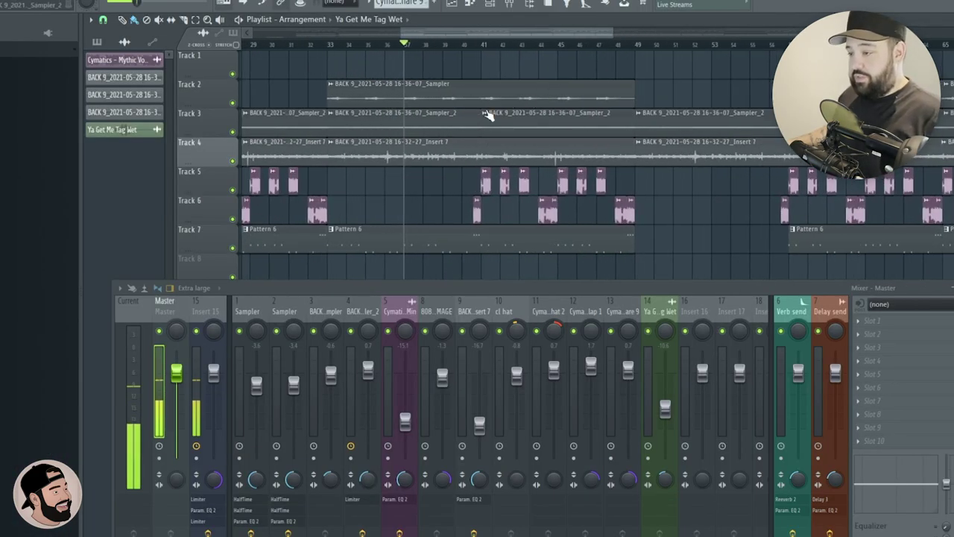
pyautogui.scroll(-5, 488, 116)
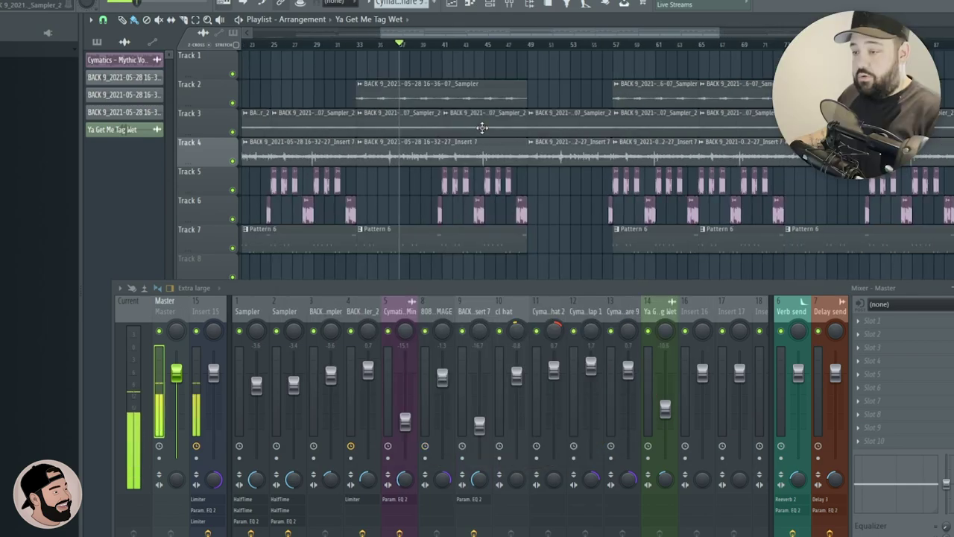
# - Mark bars 41–49 as the loop section and play it back, raising the mixer meanwhile
pyautogui.scroll(5, 424, 99)
pyautogui.moveTo(389, 55); pyautogui.dragTo(602, 56)
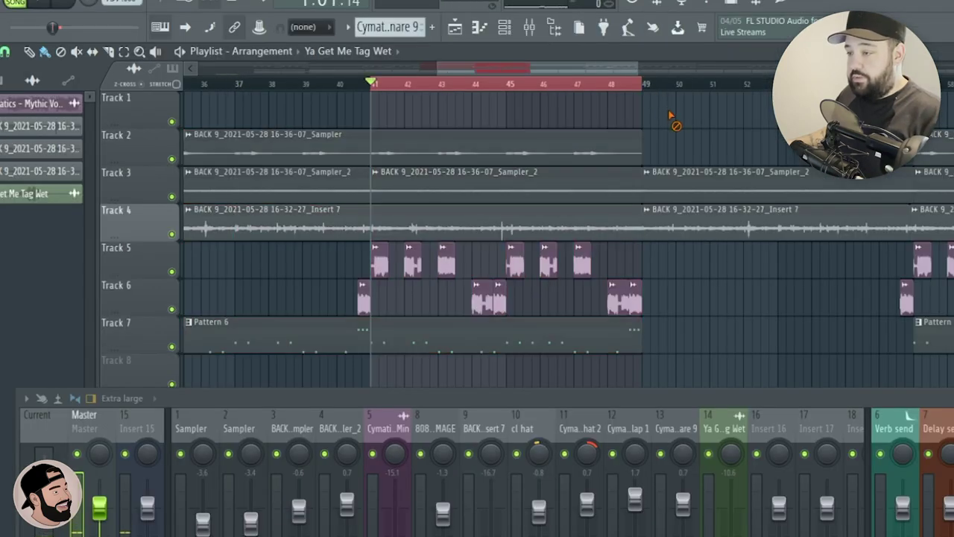
pyautogui.press('space')
pyautogui.scroll(2, 334, 226)
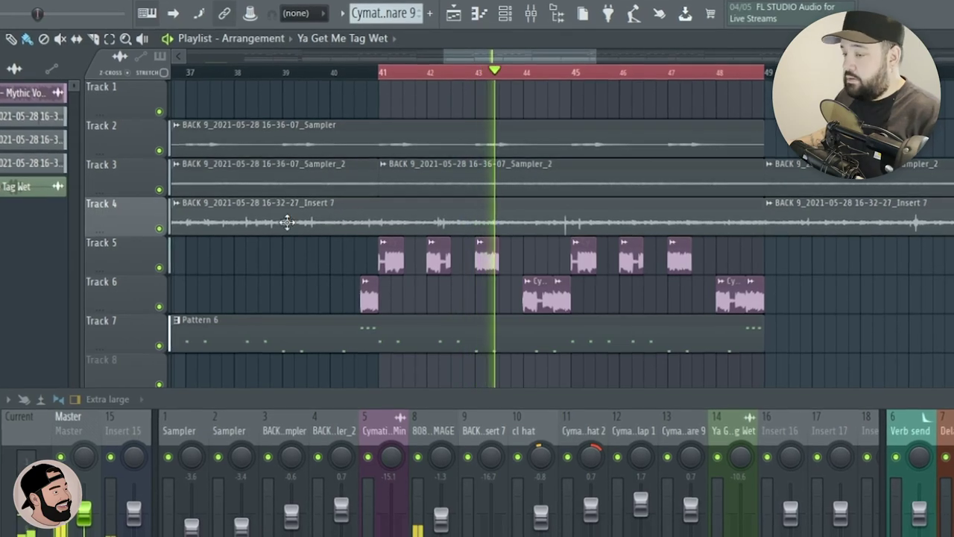
pyautogui.moveTo(401, 404); pyautogui.dragTo(409, 283)
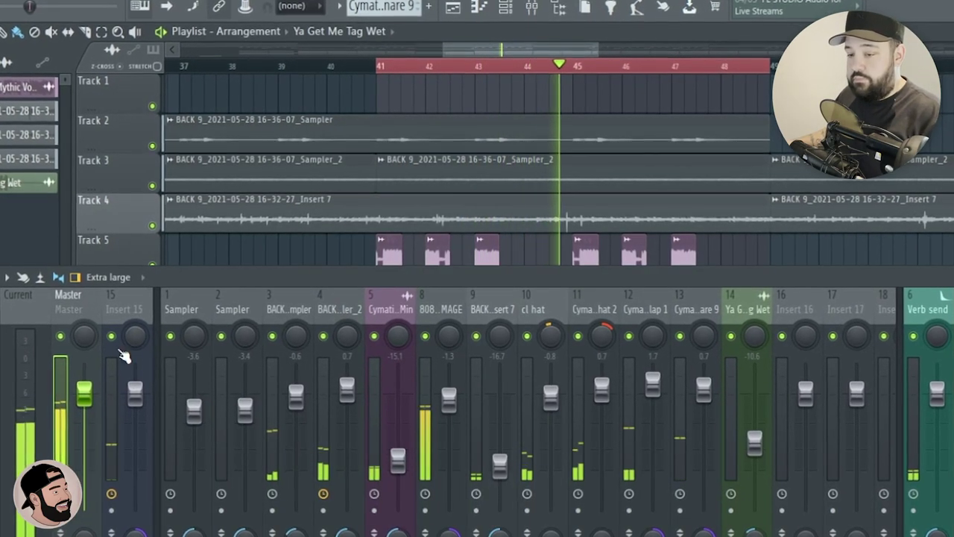
pyautogui.press('space')
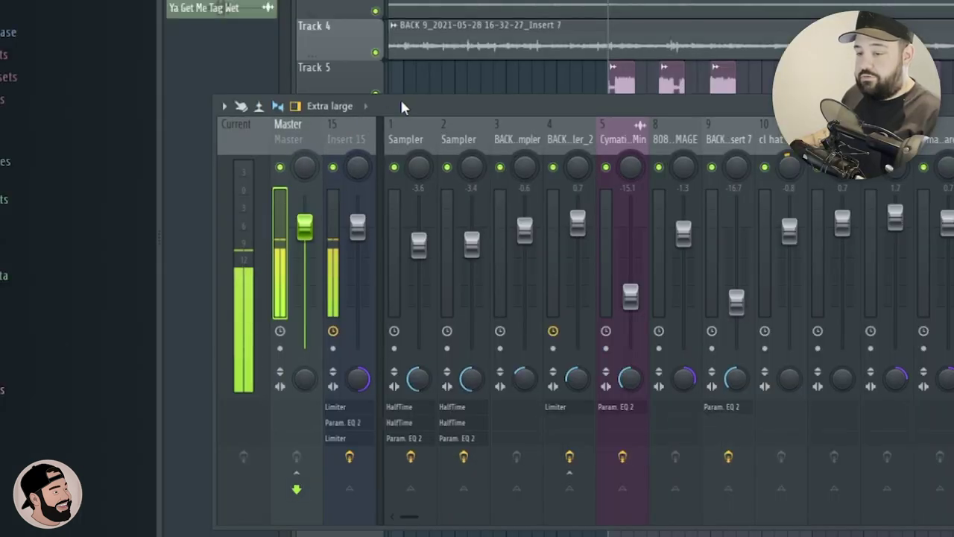
# - Add Fruity Limiter after Fruity Soft Clipper on Master and set both plugin windows side by side
pyautogui.moveTo(401, 107); pyautogui.dragTo(411, 87)
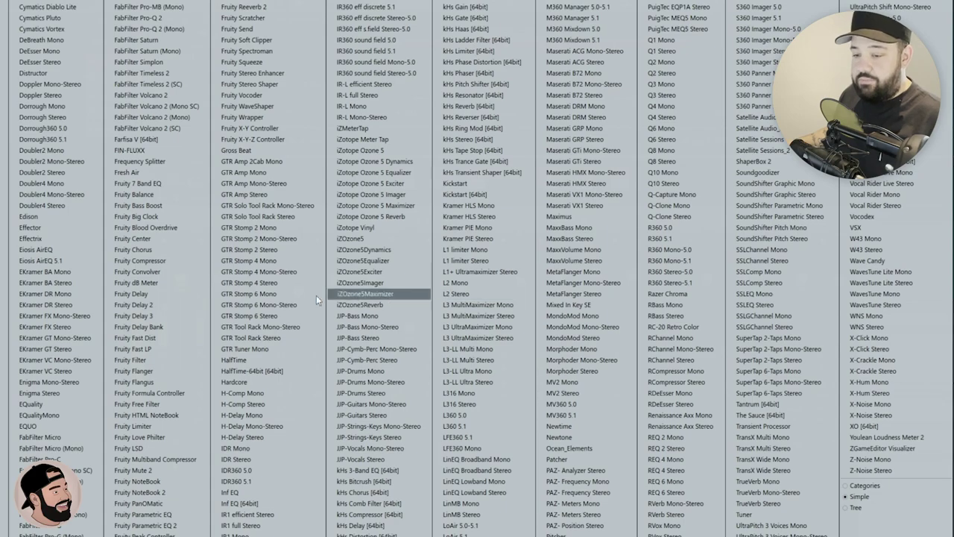
pyautogui.click(139, 431)
pyautogui.moveTo(189, 201); pyautogui.dragTo(169, 201)
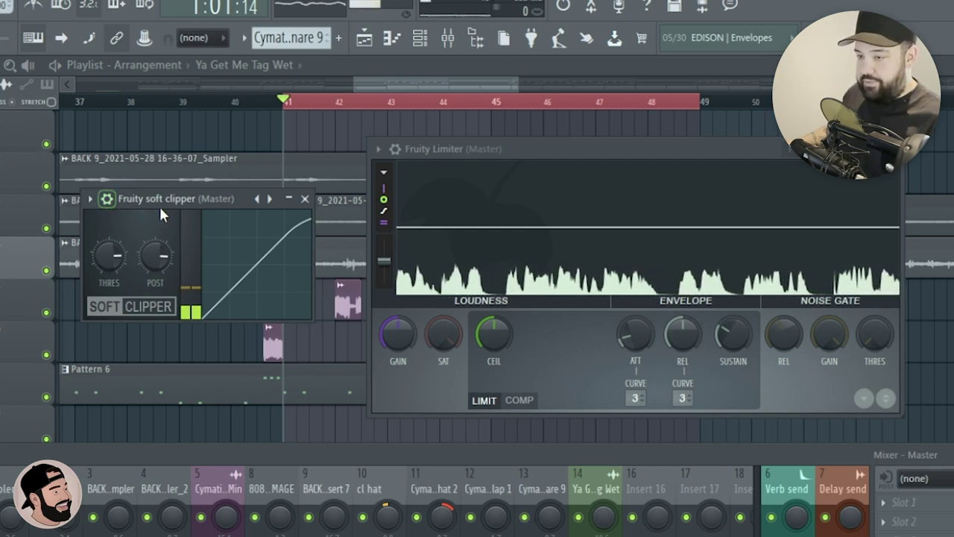
# - Lower the Soft Clipper threshold while looping bars 41–49, then nudge it back up slightly
pyautogui.press('space')
pyautogui.moveTo(103, 255); pyautogui.dragTo(102, 290)
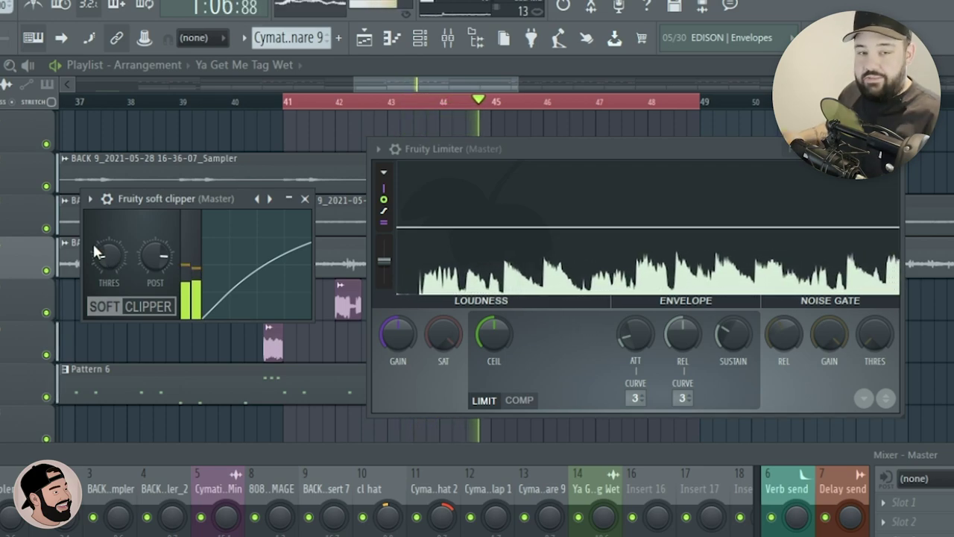
pyautogui.press('space')
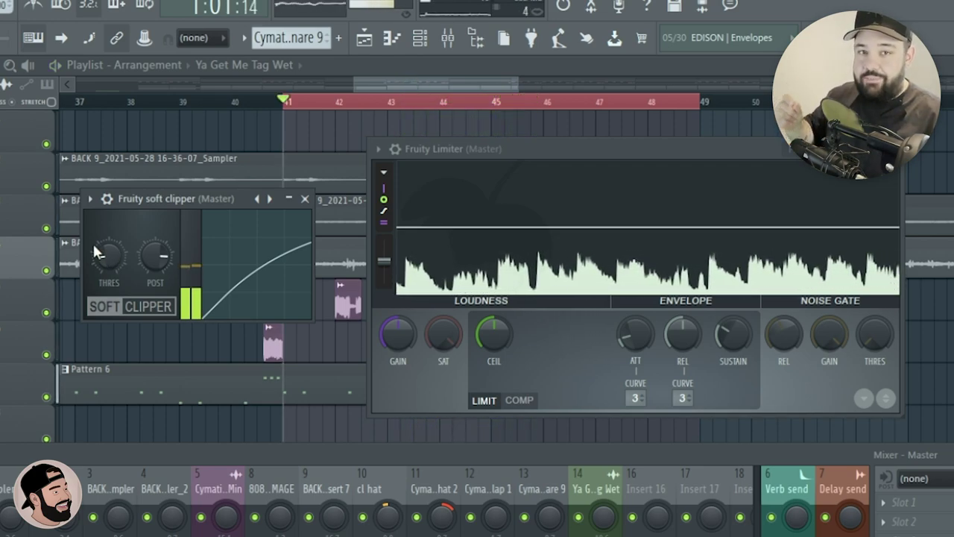
pyautogui.press('space')
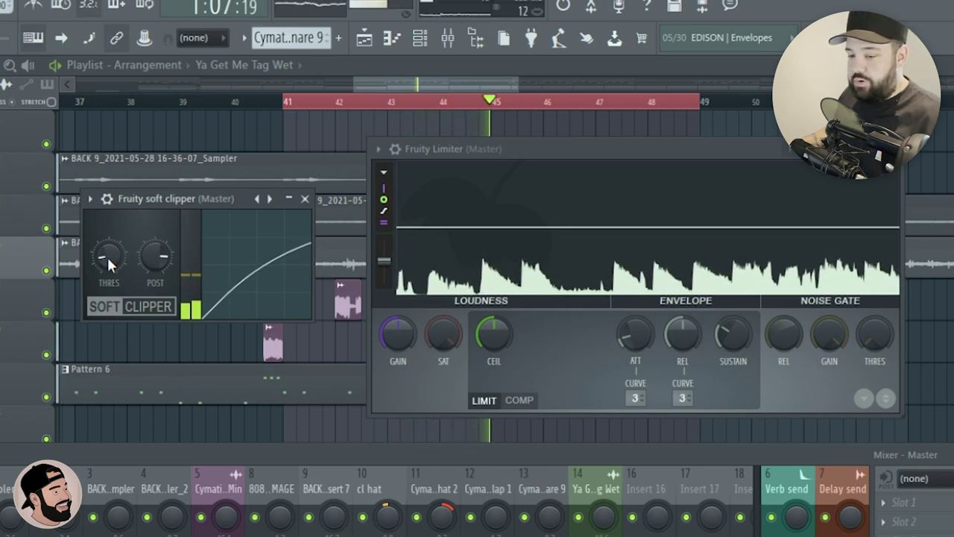
pyautogui.moveTo(106, 255); pyautogui.dragTo(106, 249)
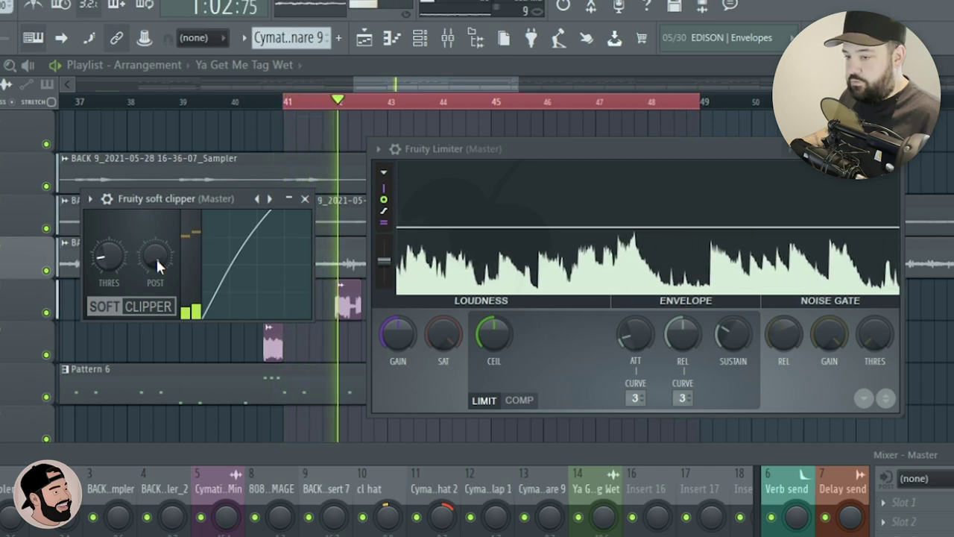
# - Turn the Soft Clipper POST gain up toward maximum
pyautogui.moveTo(156, 257); pyautogui.dragTo(156, 231)
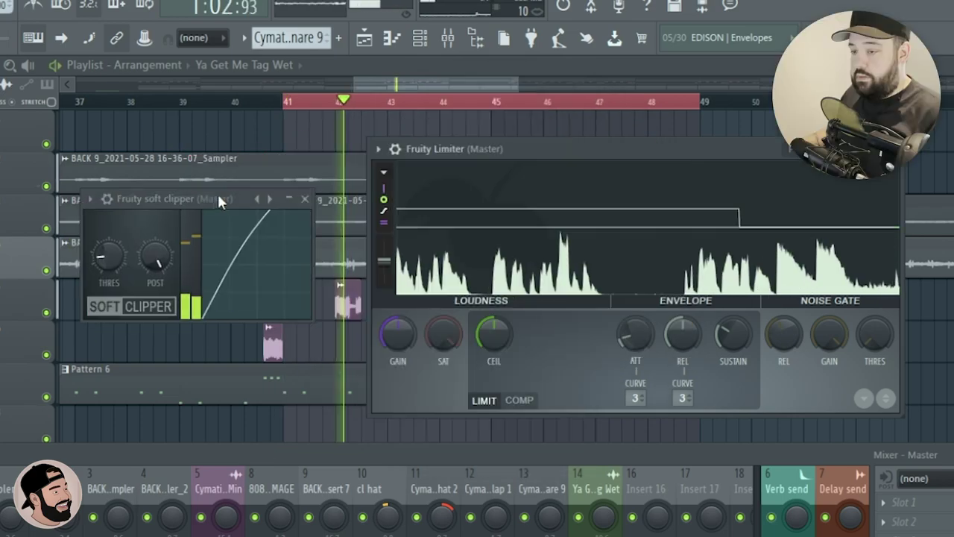
# - Push the Fruity Limiter GAIN up for a louder master, then stop playback
pyautogui.moveTo(219, 201); pyautogui.dragTo(204, 204)
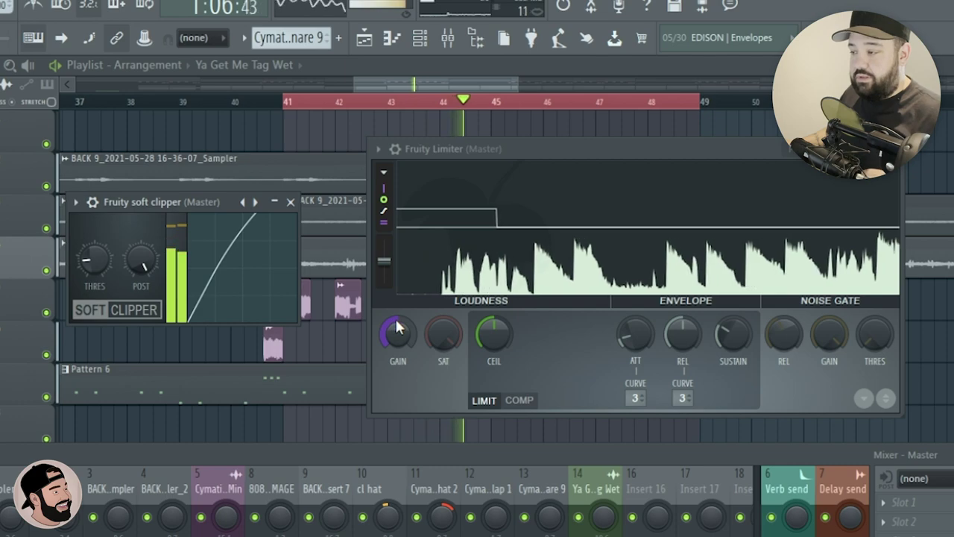
pyautogui.moveTo(378, 328); pyautogui.dragTo(378, 299)
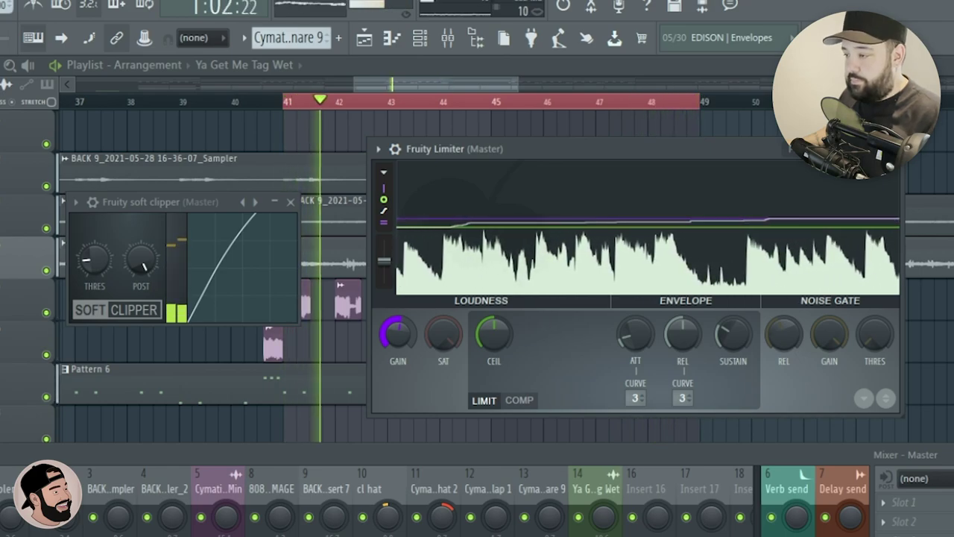
pyautogui.press('space')
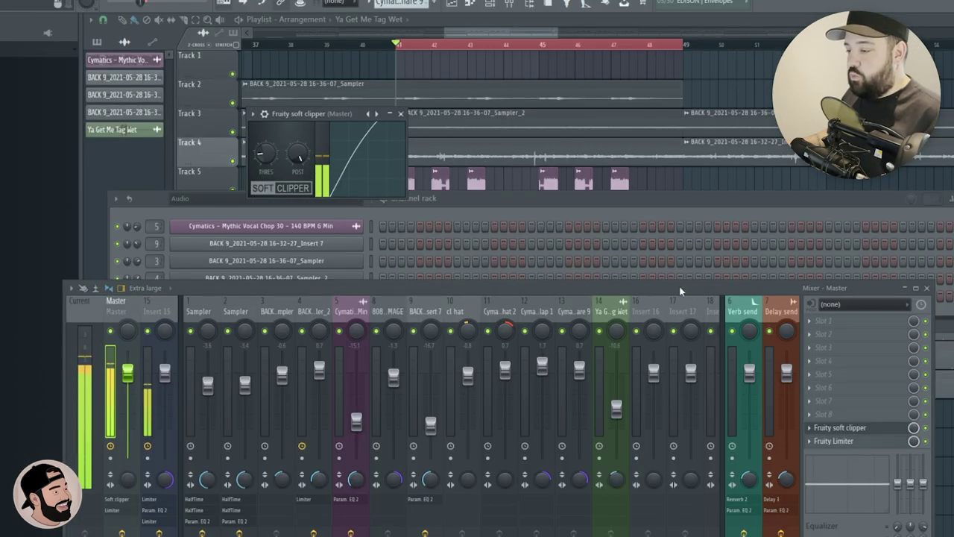
pyautogui.moveTo(679, 291); pyautogui.dragTo(710, 234)
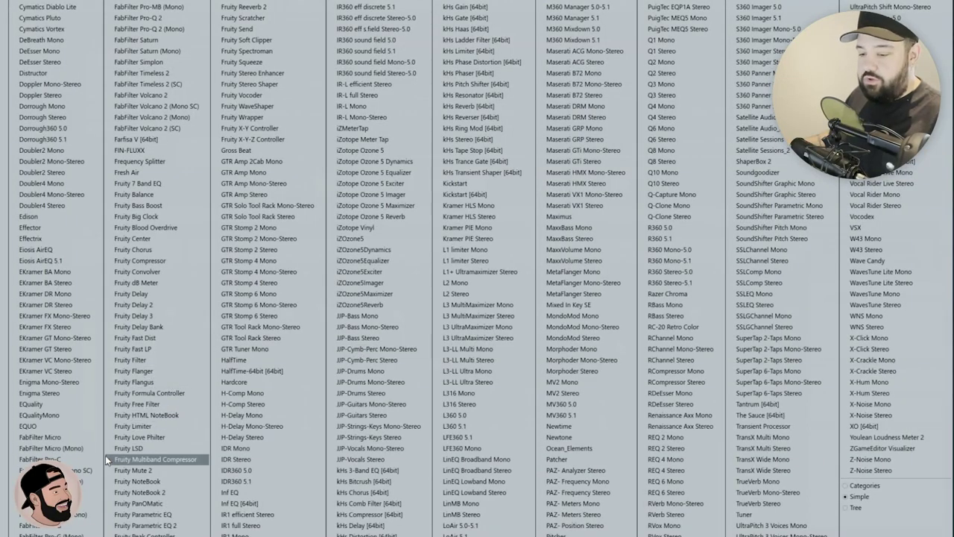
# - Load Fruity Parametric EQ 2 into a Master slot and bring its window into view
pyautogui.click(162, 530)
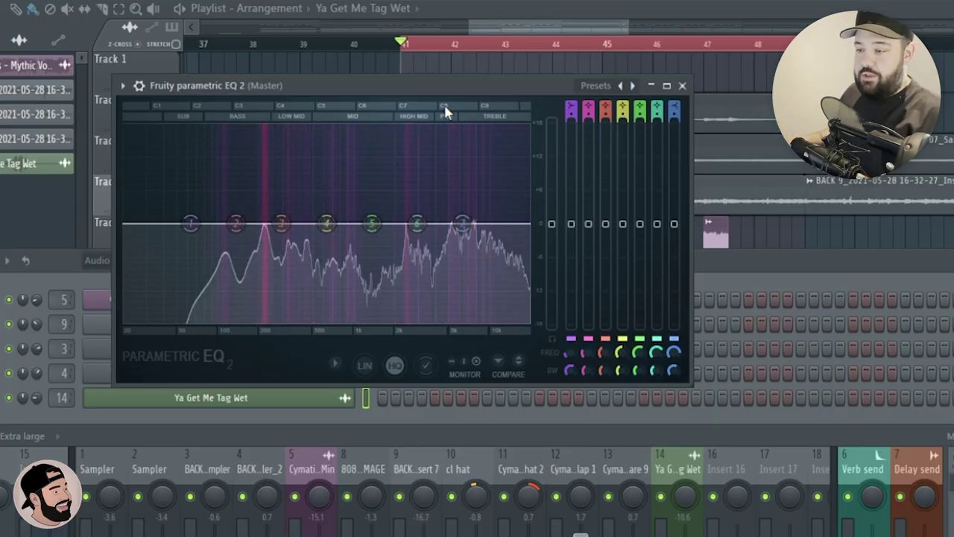
pyautogui.moveTo(450, 89); pyautogui.dragTo(548, 88)
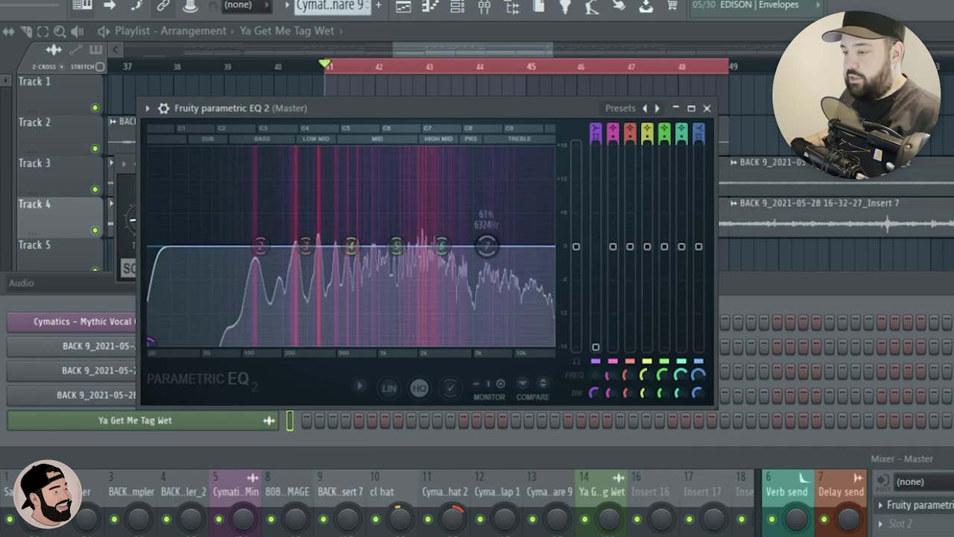
# - Turn EQ band 7 into a high cut at about 17.8 kHz
pyautogui.moveTo(486, 246); pyautogui.dragTo(552, 343)
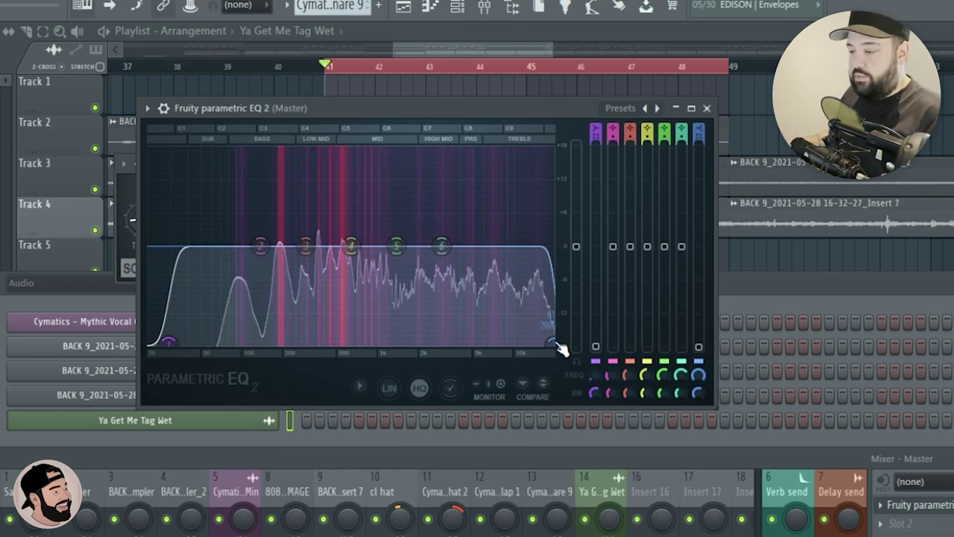
pyautogui.moveTo(549, 341); pyautogui.dragTo(547, 343)
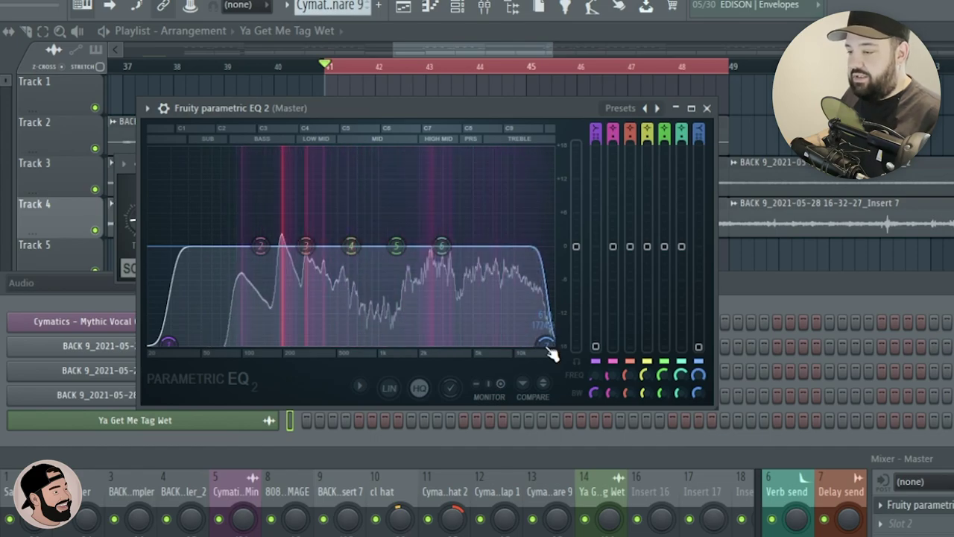